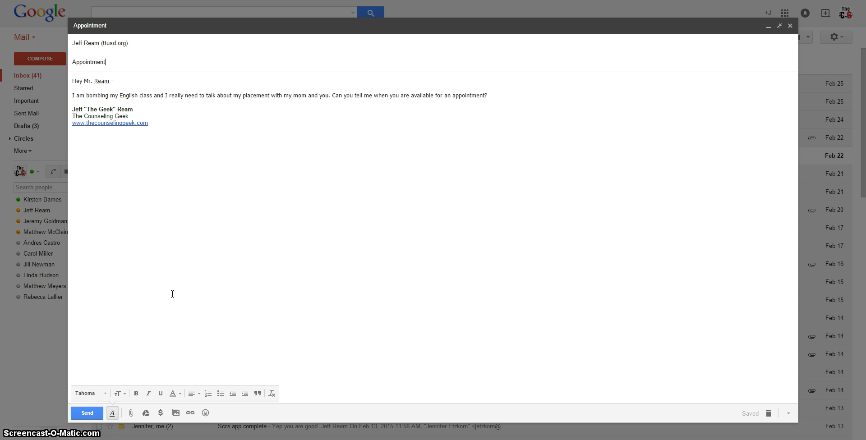
# Finish the Appointment email requesting a class-placement meeting, with signature, so it is ready to send
pyautogui.click(130, 299)
# Send the Appointment message, then open it in the second account's inbox and start a reply
pyautogui.moveTo(128, 307); pyautogui.dragTo(126, 339)
pyautogui.click(95, 412)
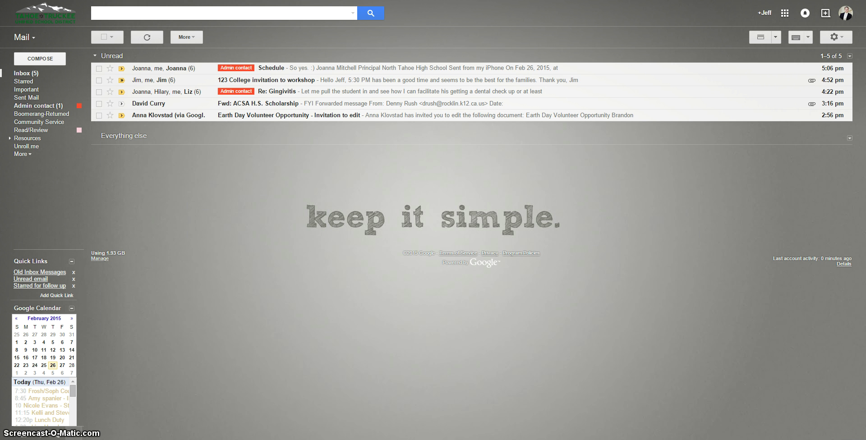
pyautogui.click(285, 69)
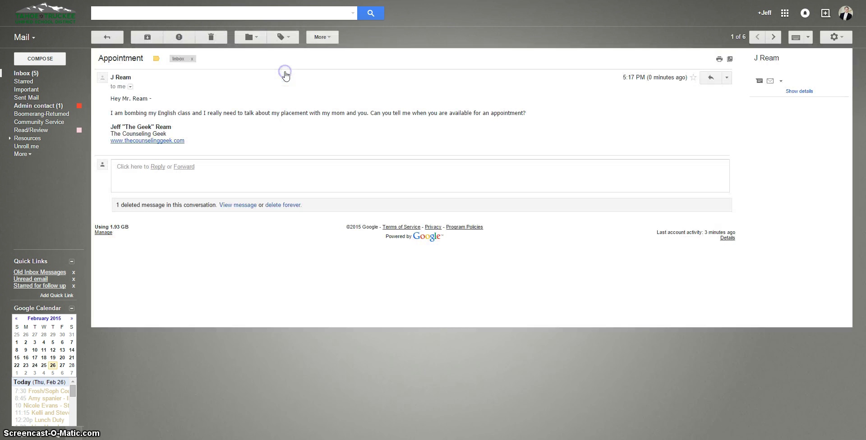
pyautogui.click(157, 168)
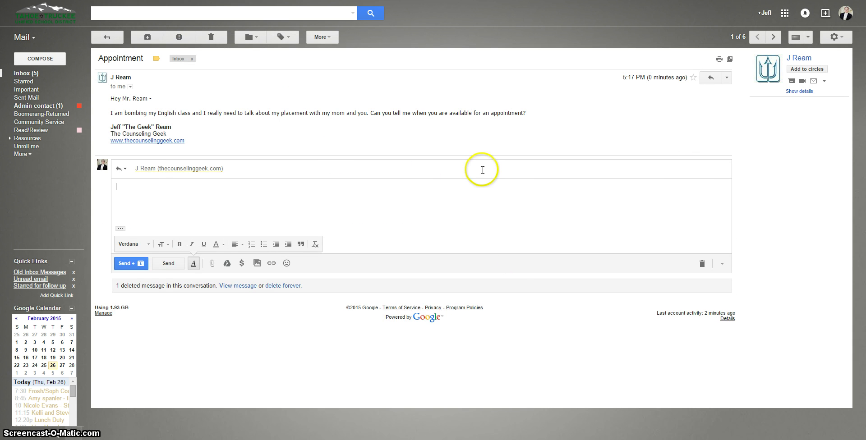
# Reply using the Appointment canned response, then send and archive the conversation
pyautogui.click(723, 264)
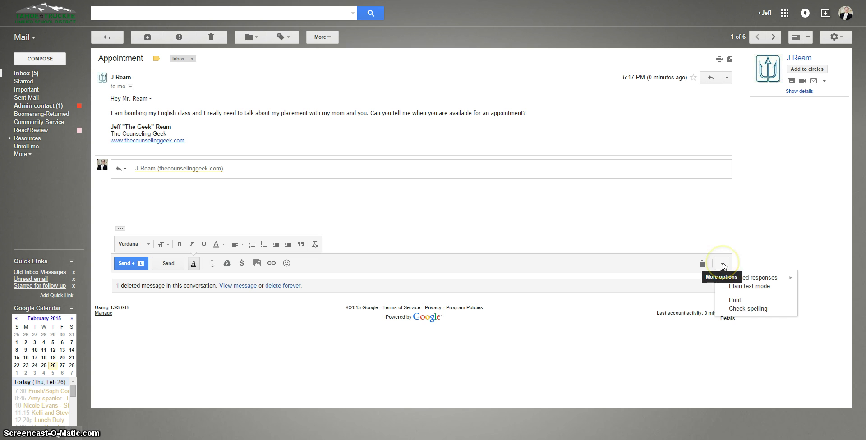
pyautogui.moveTo(765, 280)
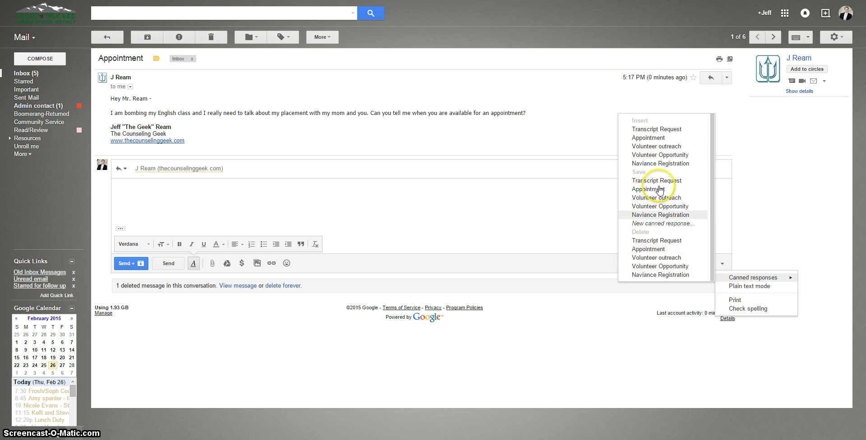
pyautogui.click(654, 139)
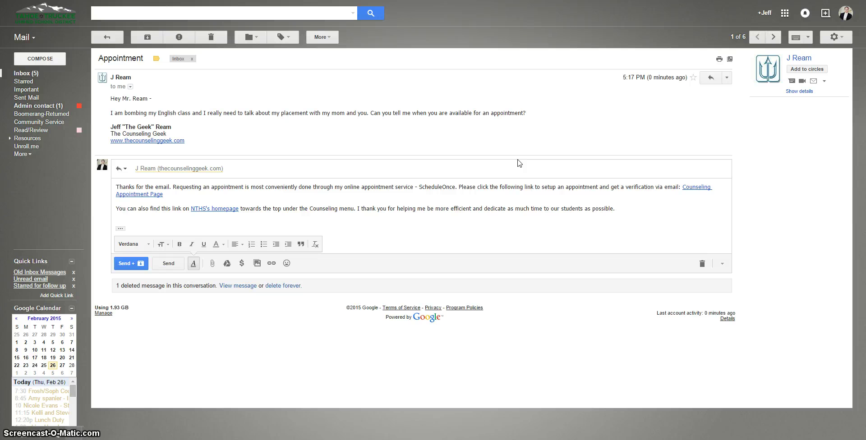
pyautogui.click(140, 265)
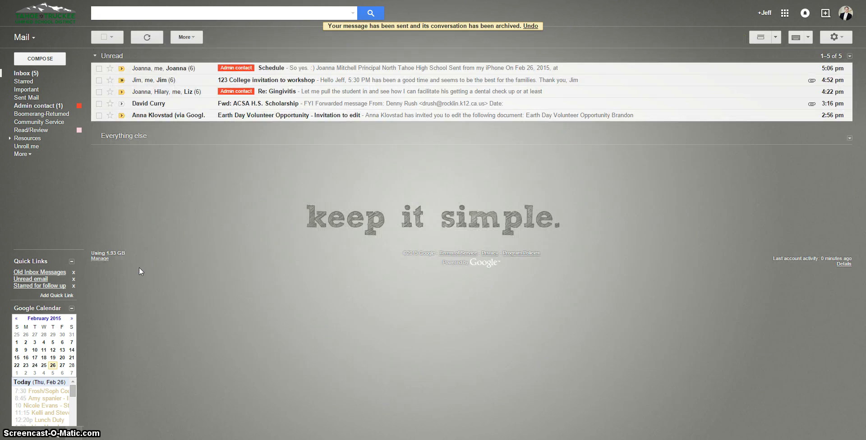
pyautogui.click(840, 38)
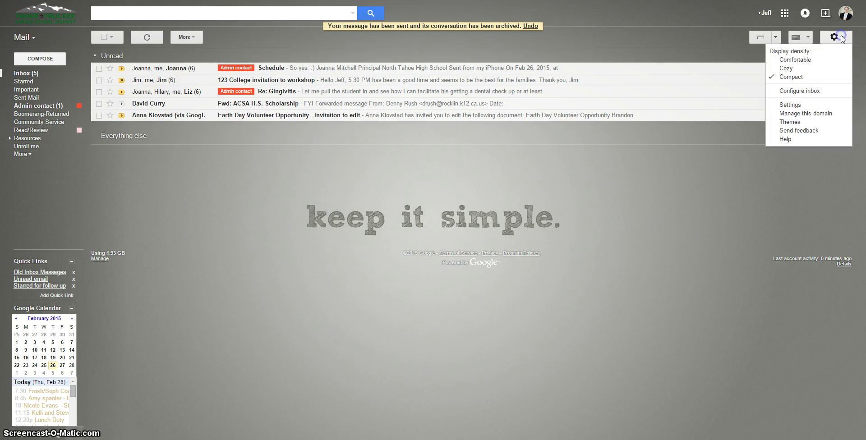
pyautogui.click(788, 106)
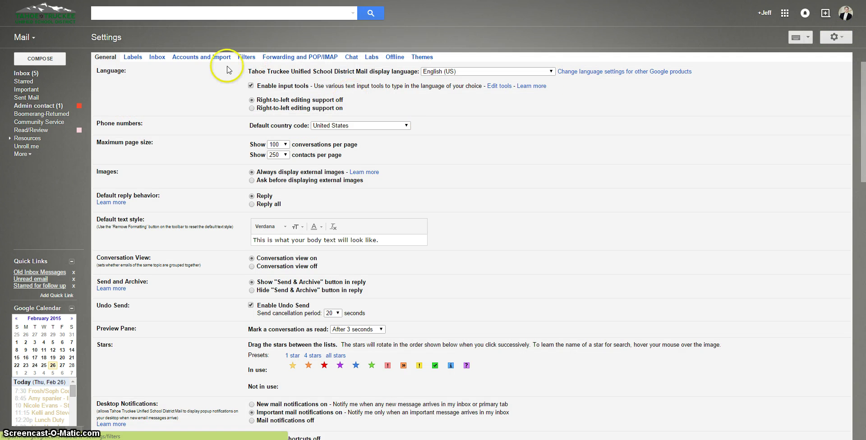
pyautogui.click(369, 58)
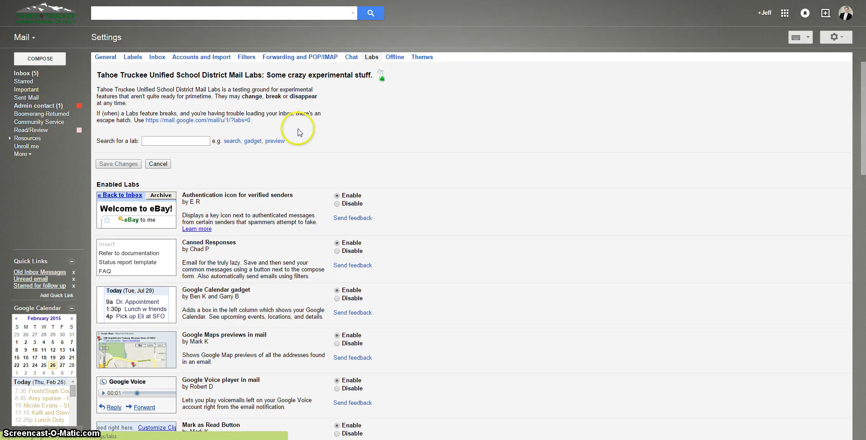
pyautogui.scroll(-1, 293, 193)
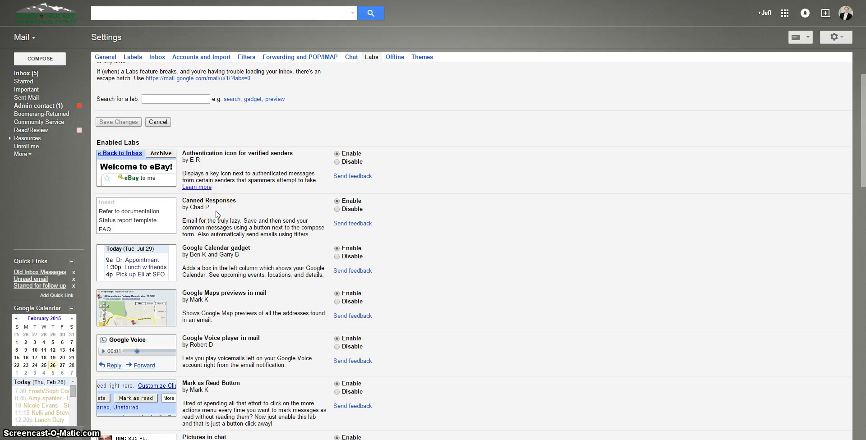
pyautogui.scroll(-20, 216, 214)
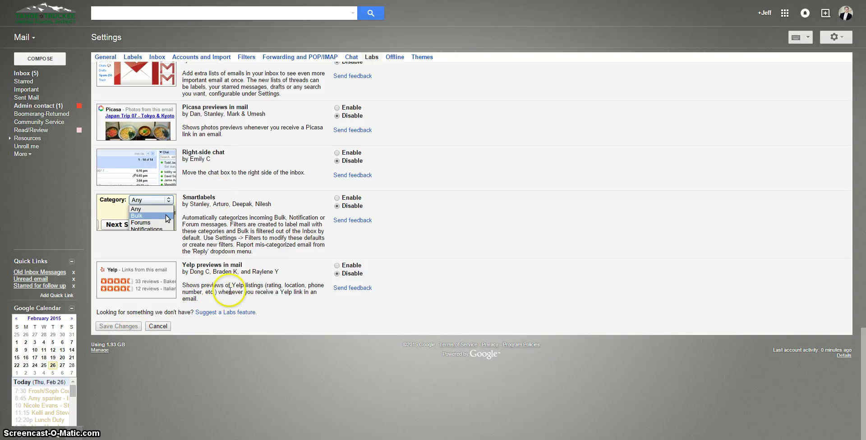
pyautogui.scroll(5, 226, 339)
pyautogui.click(31, 74)
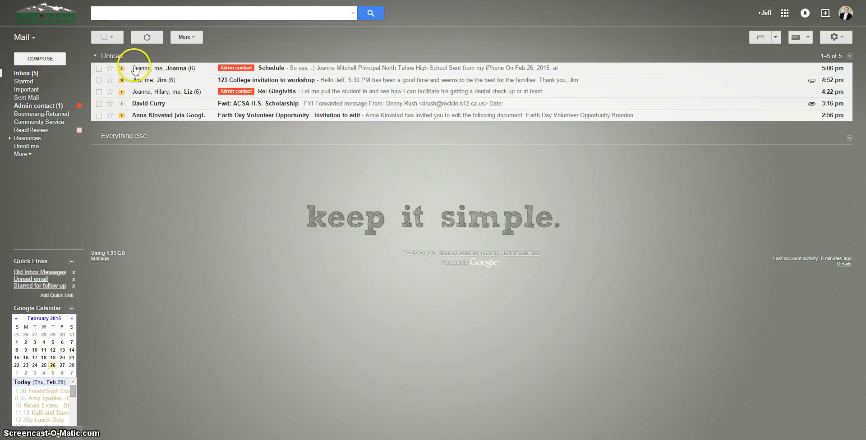
# Compose a new message reading 'Thank you for coming in today. Contact me if you have additional questions.'
pyautogui.click(53, 59)
pyautogui.click(593, 110)
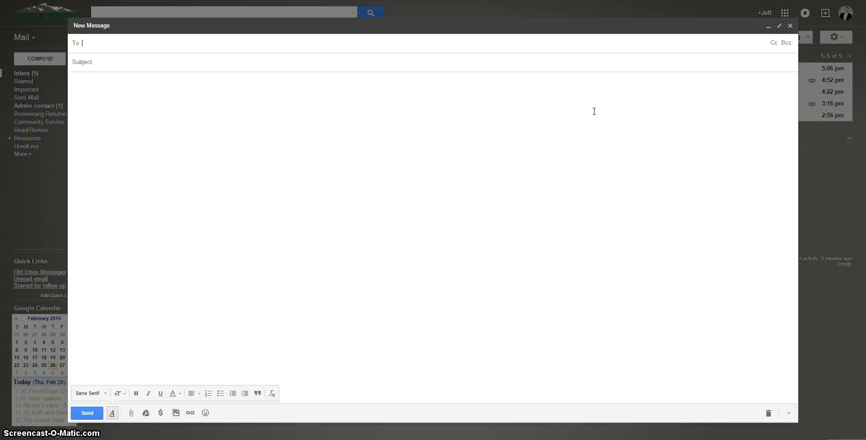
pyautogui.moveTo(595, 125); pyautogui.dragTo(594, 267)
pyautogui.click(335, 81)
pyautogui.write('d')
pyautogui.press('BackSpace')
pyautogui.write('Thank you for coming in ')
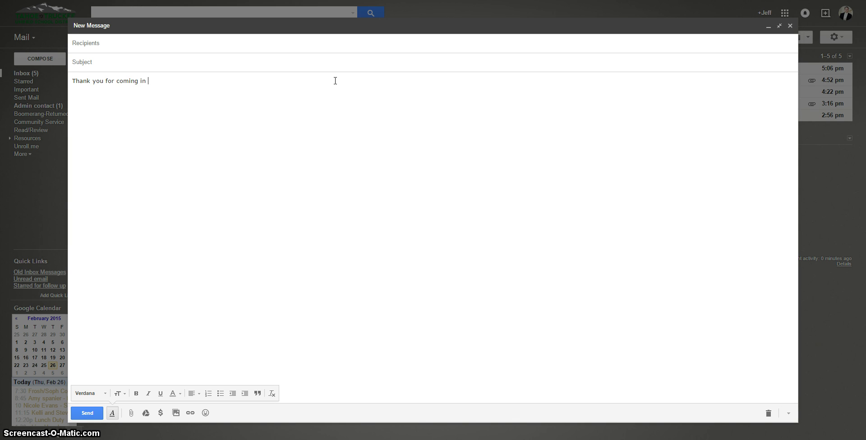
pyautogui.write('today. Contact me if you have addit')
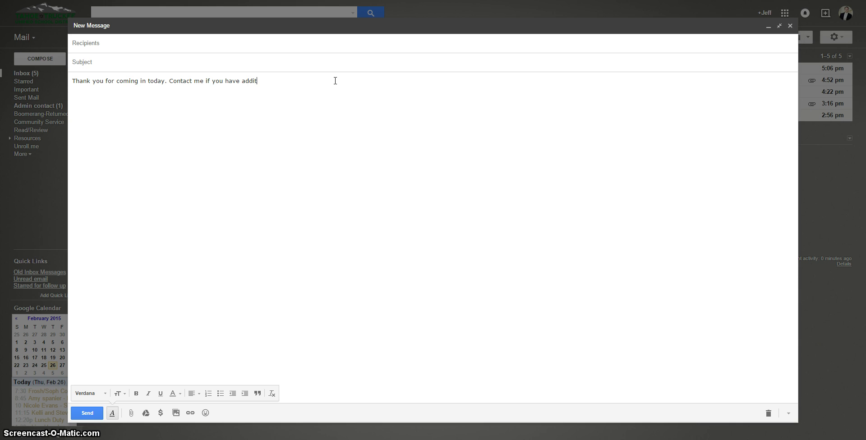
pyautogui.write('ional qqestions.')
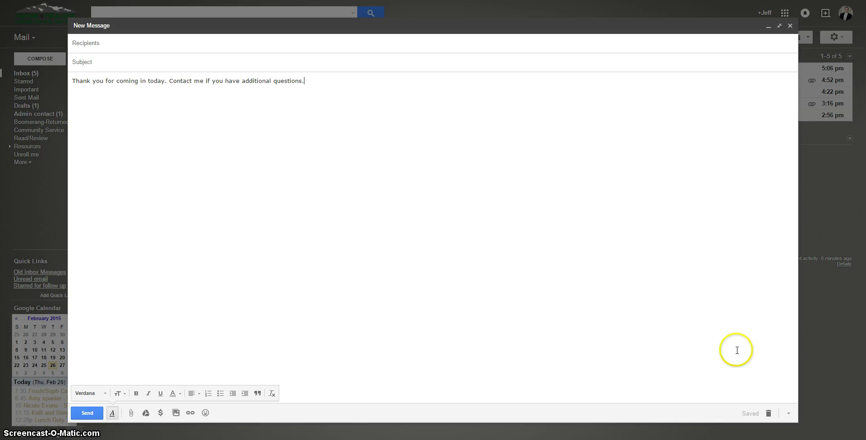
# Save the message body as a new canned response named 'Post-meeting'
pyautogui.click(790, 415)
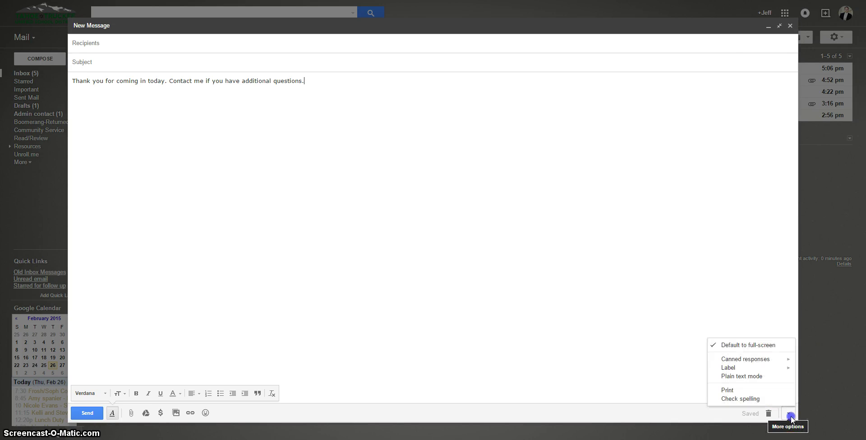
pyautogui.moveTo(751, 360)
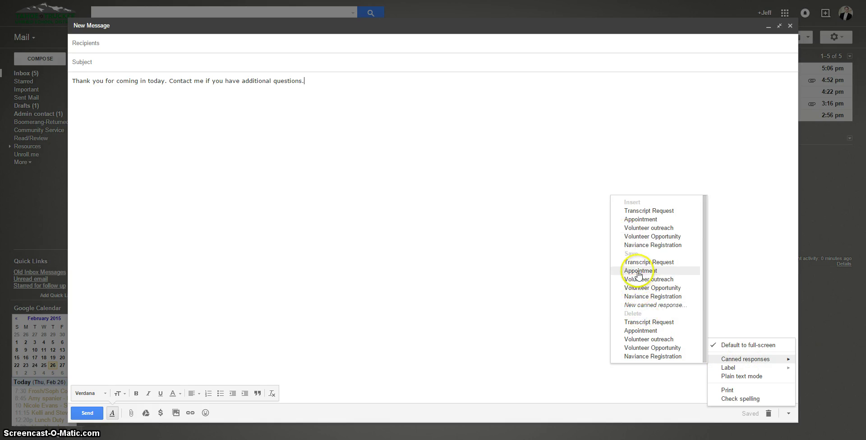
pyautogui.click(641, 306)
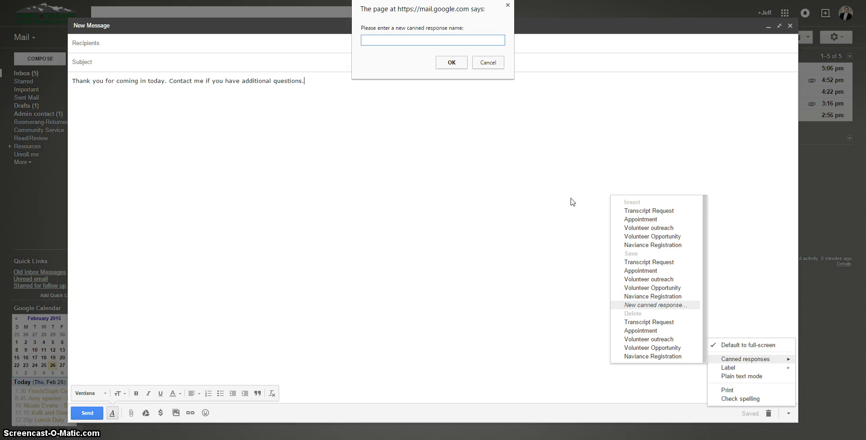
pyautogui.write('Post-meeting')
pyautogui.click(451, 63)
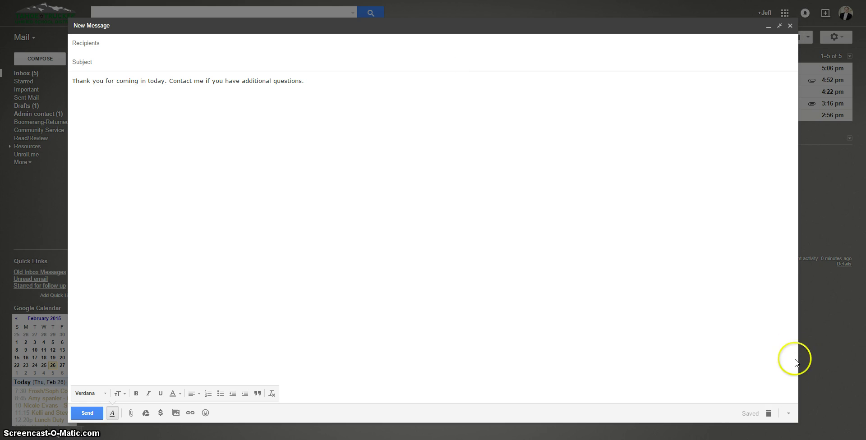
pyautogui.click(789, 411)
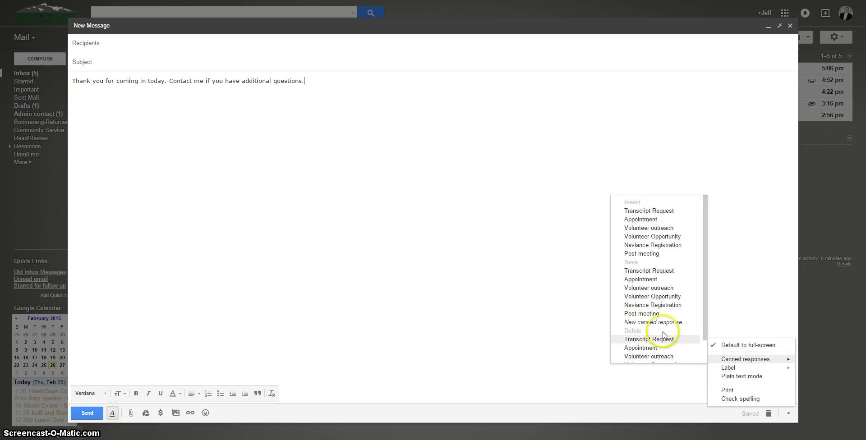
# Insert the Post-meeting canned response and place the caret on a new line below
pyautogui.click(635, 254)
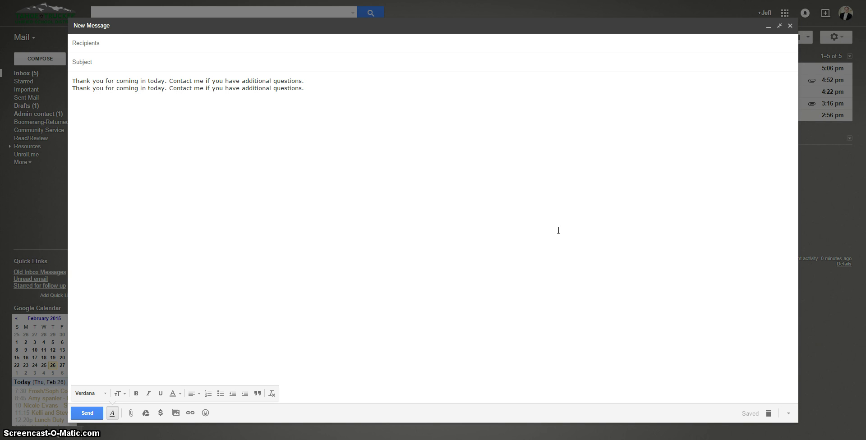
pyautogui.click(615, 261)
pyautogui.click(592, 245)
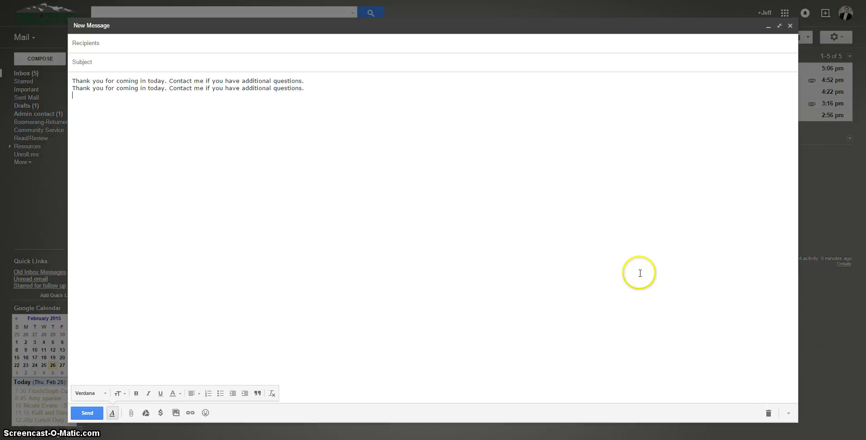
# Insert the Transcript Request canned reply about ordering transcripts beneath the thank-you lines
pyautogui.click(787, 414)
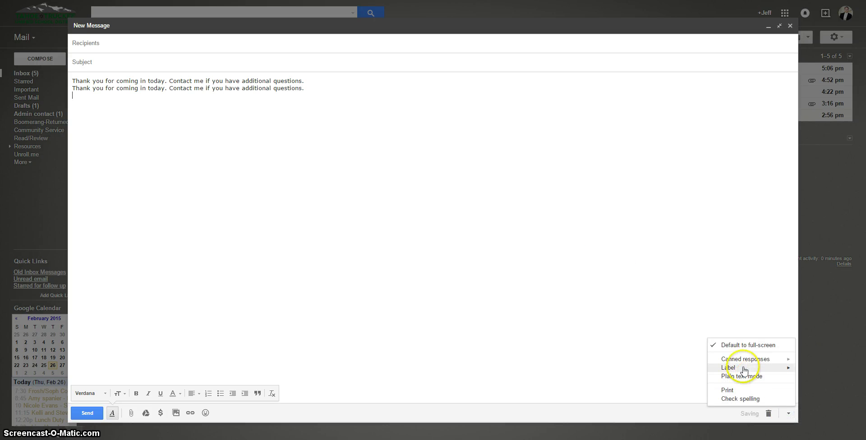
pyautogui.moveTo(730, 360)
pyautogui.click(656, 265)
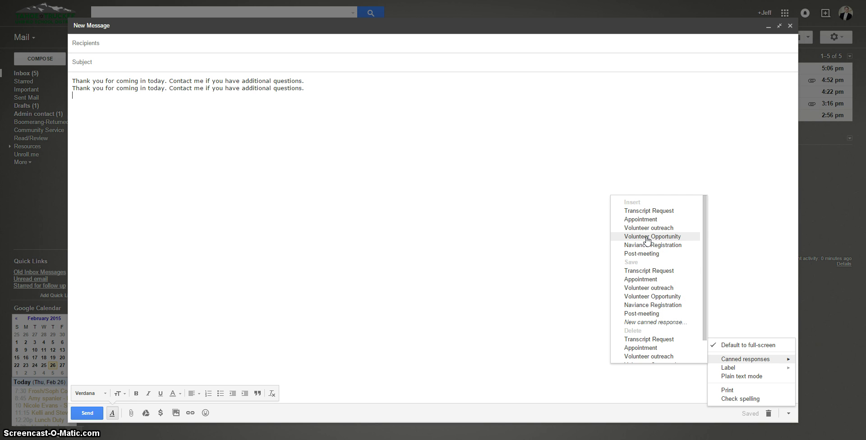
pyautogui.click(639, 212)
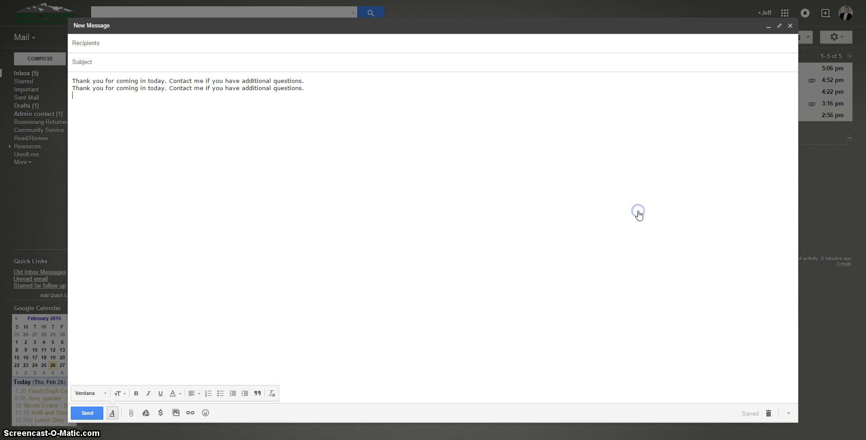
pyautogui.click(638, 209)
pyautogui.click(511, 179)
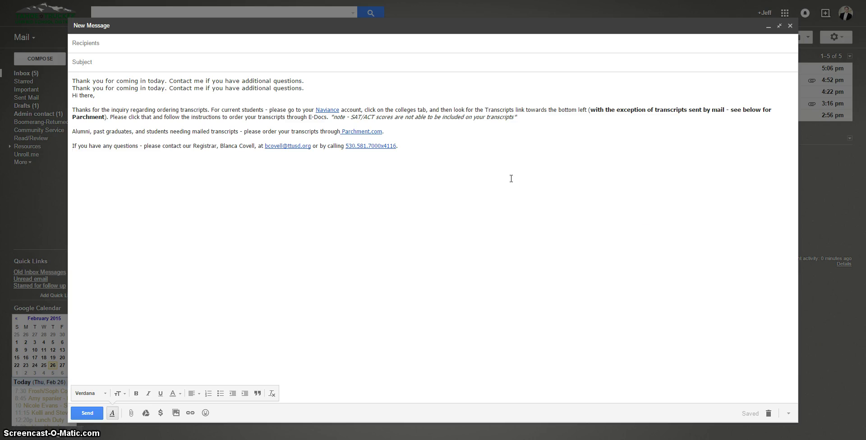